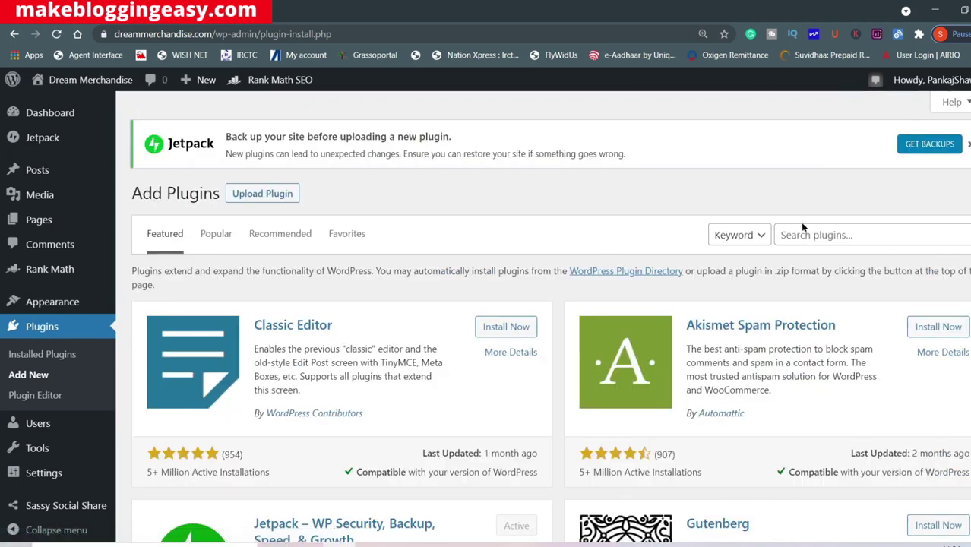
Search the plugin directory for "smush", then install and activate the Smush – Lazy Load Images, Optimize & Compress Images plugin.
click(803, 231)
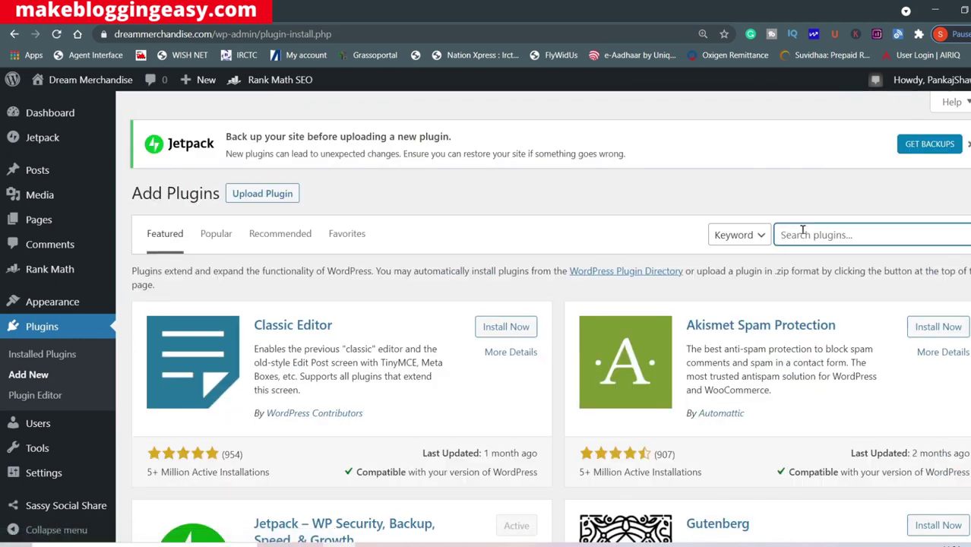
text(smush)
scroll(323, 283, down, 1)
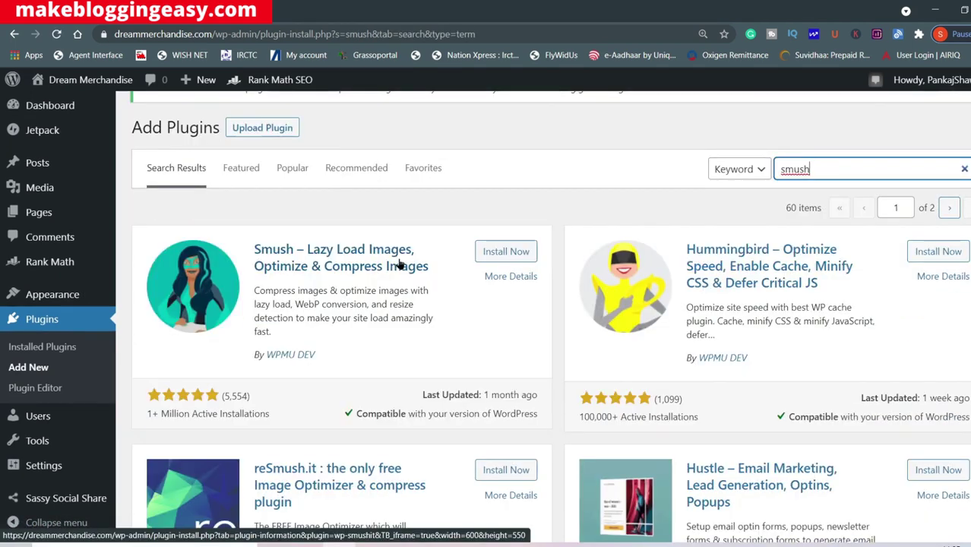
click(513, 261)
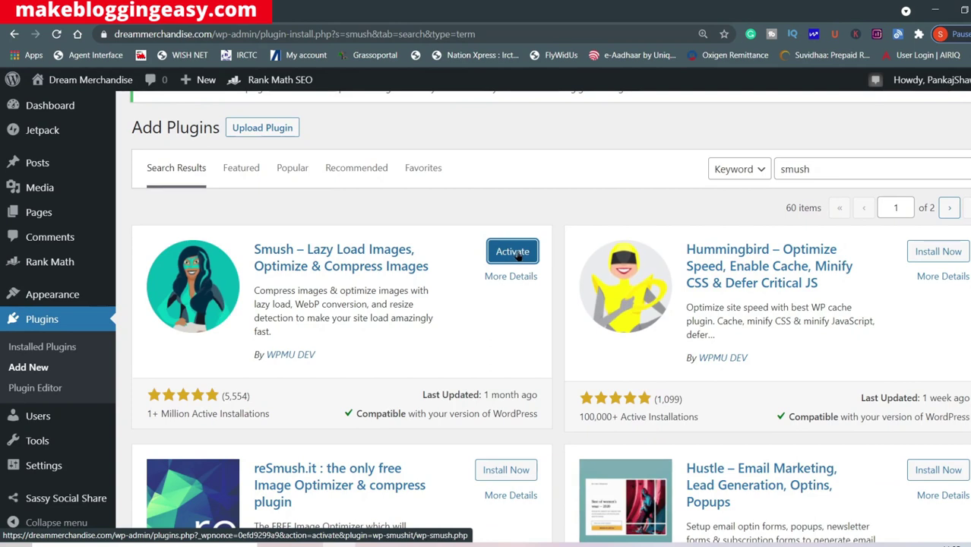
click(512, 251)
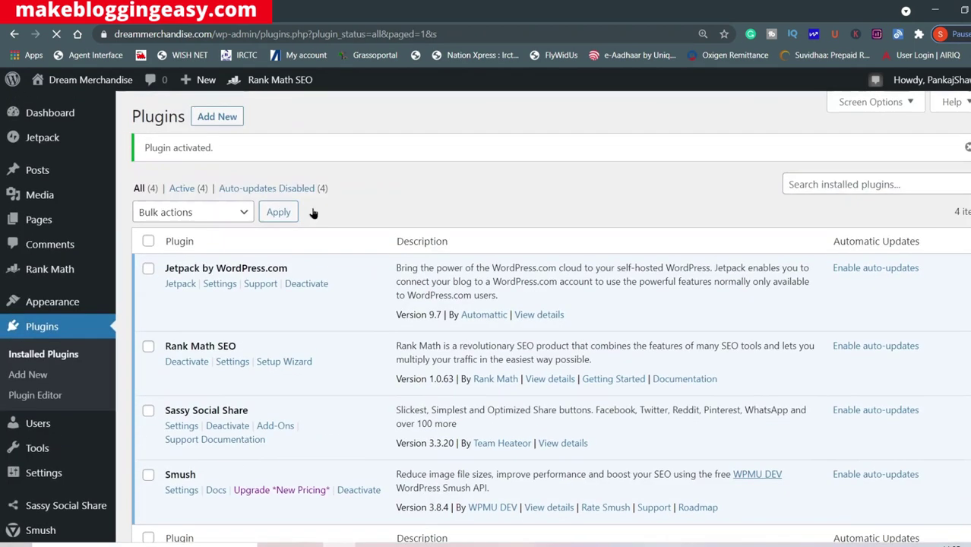
Open Smush's settings and complete its setup wizard, keeping automatic optimization, metadata stripping and lazy loading on and usage data tracking off.
scroll(201, 404, down, 2)
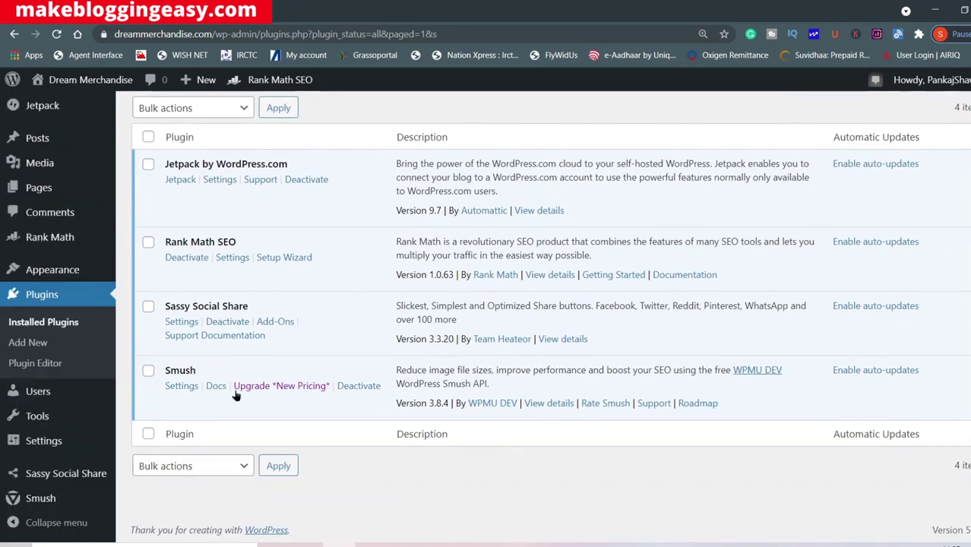
click(190, 389)
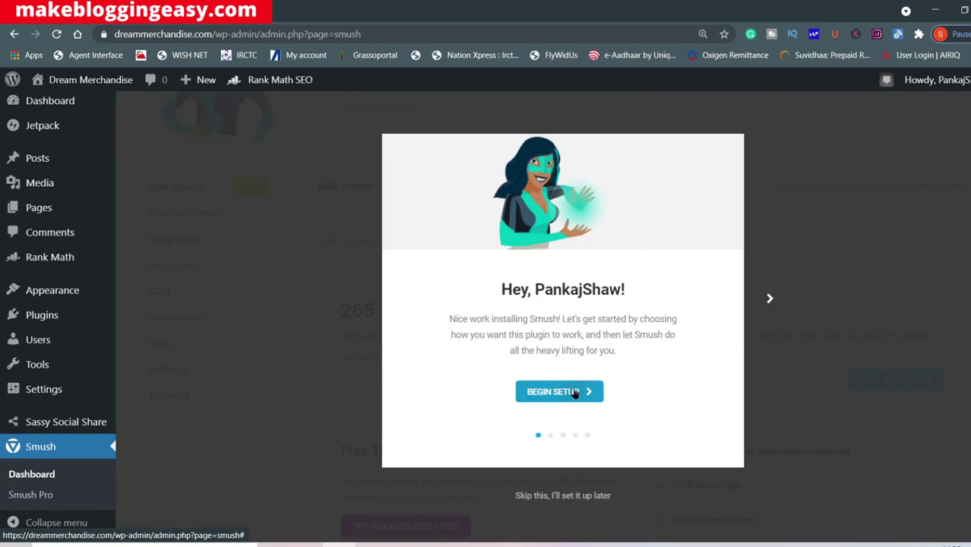
click(577, 396)
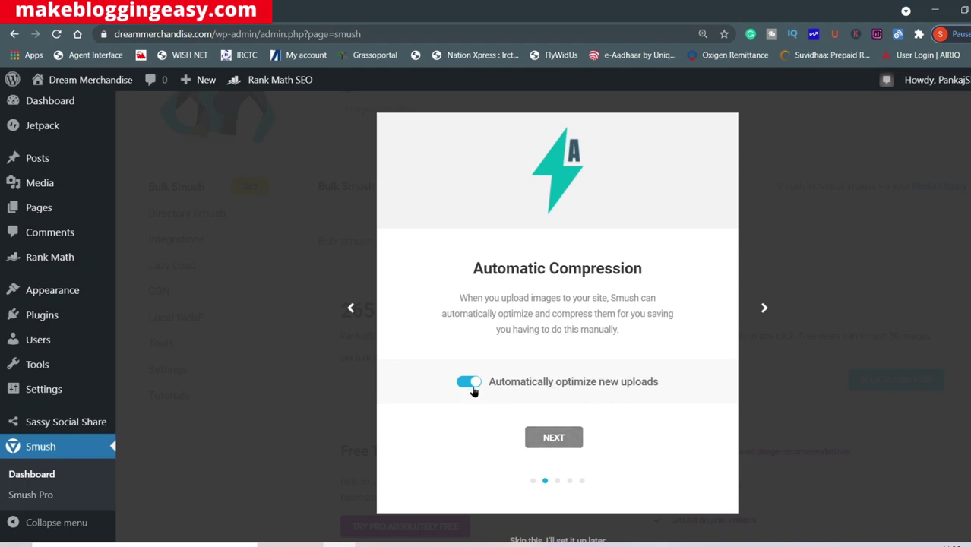
click(553, 437)
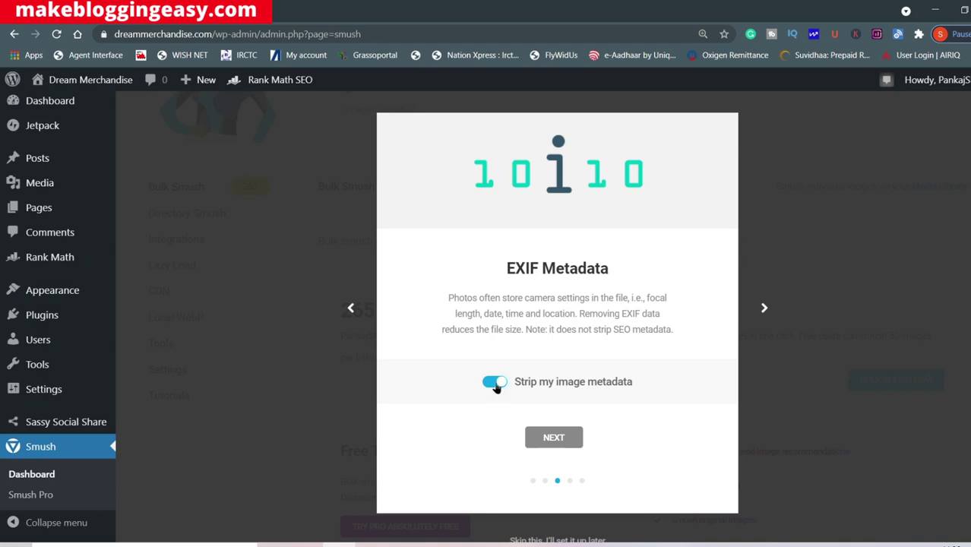
click(554, 443)
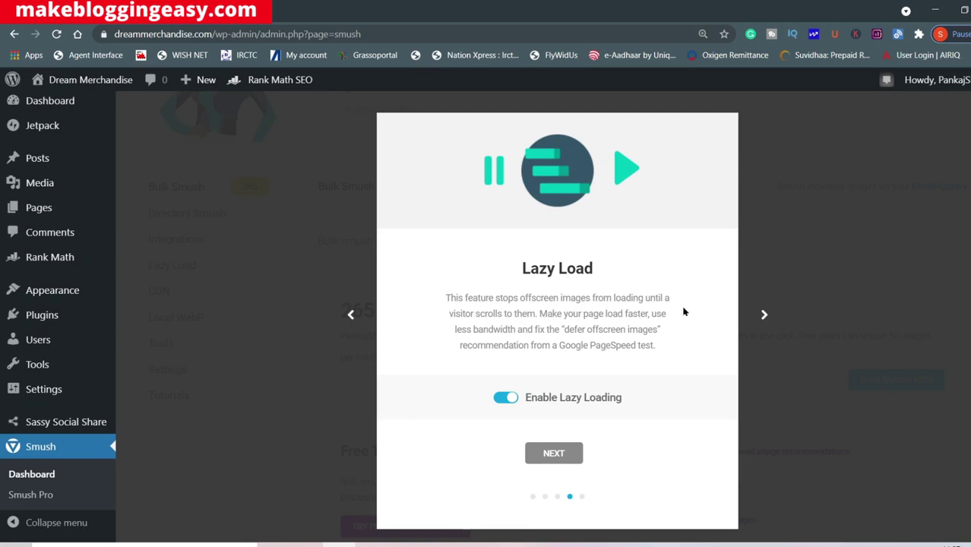
click(556, 454)
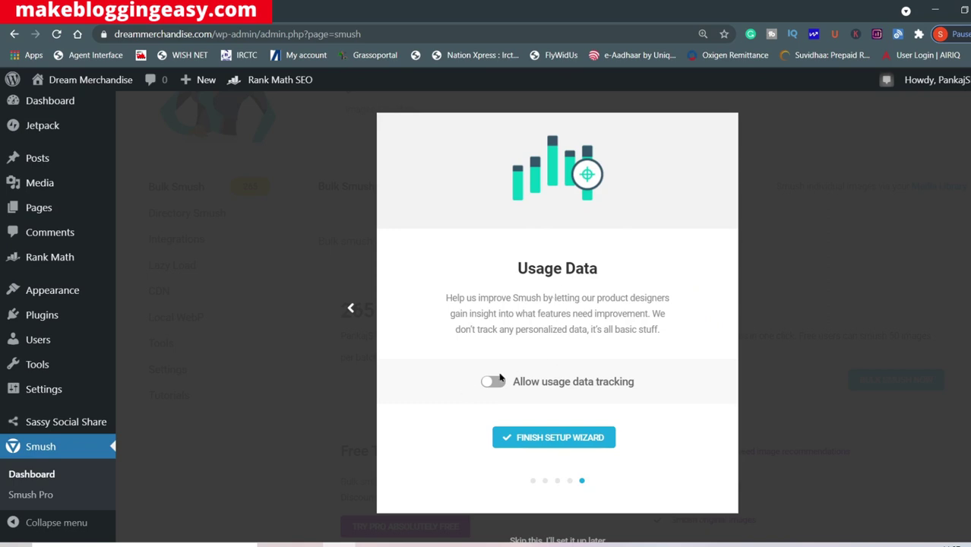
click(584, 438)
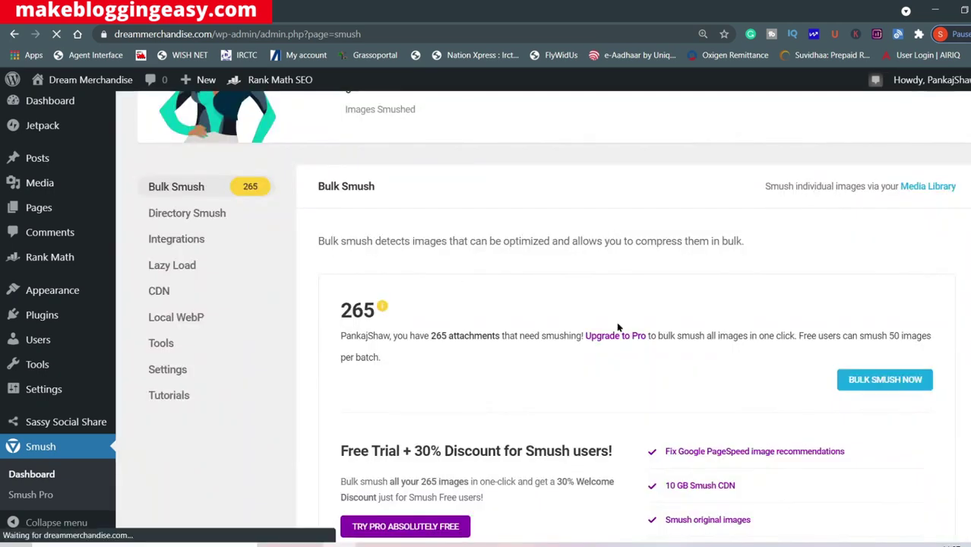
Examine the folders offered for Directory Smush, then dismiss the directory chooser without selecting any.
scroll(680, 345, up, 1)
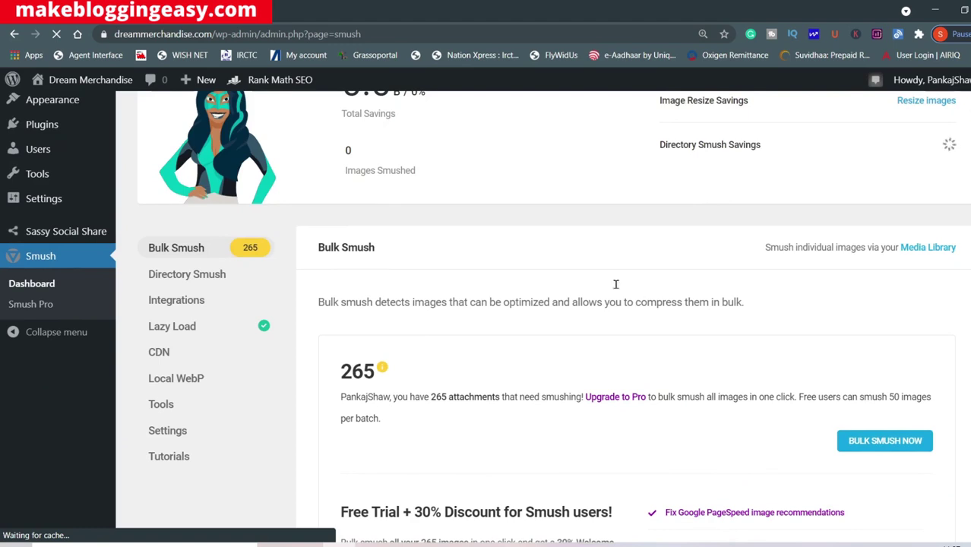
click(175, 275)
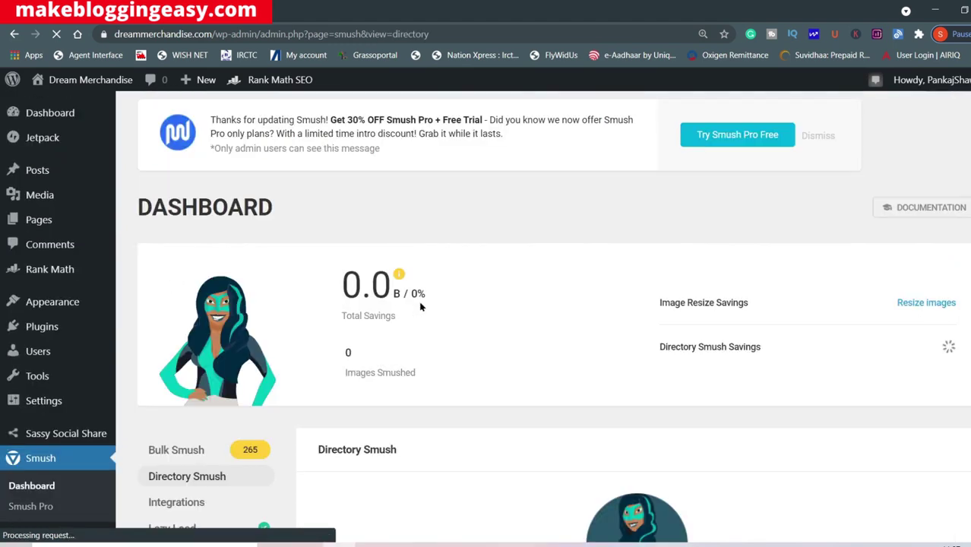
scroll(460, 312, down, 5)
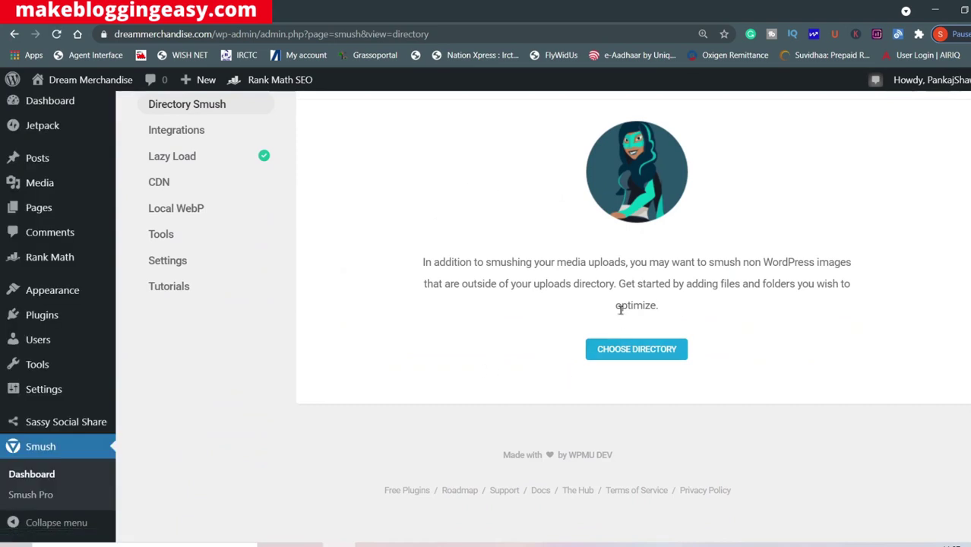
click(651, 351)
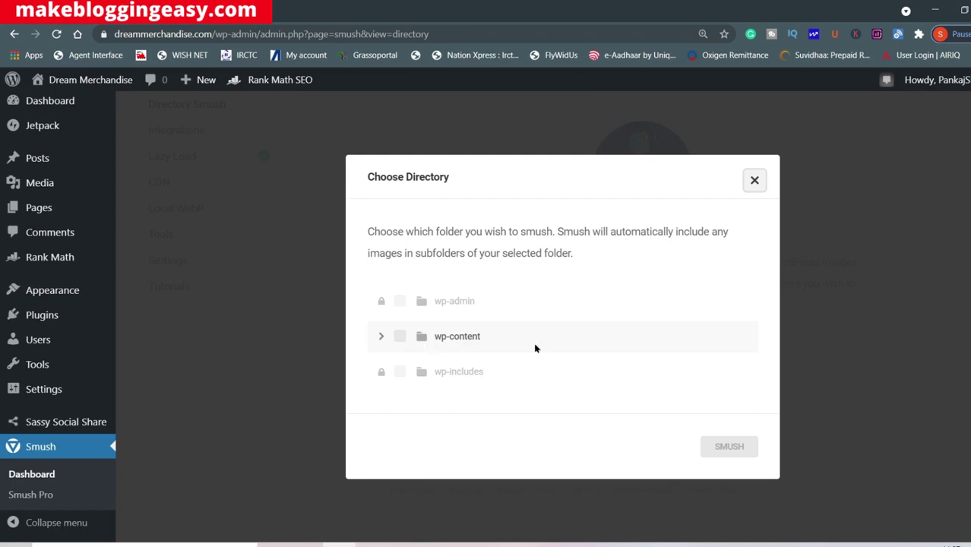
click(755, 181)
Enable Gutenberg Support in Smush's Integrations to show Smush stats in Gutenberg blocks, and save the settings.
scroll(304, 293, up, 3)
click(192, 330)
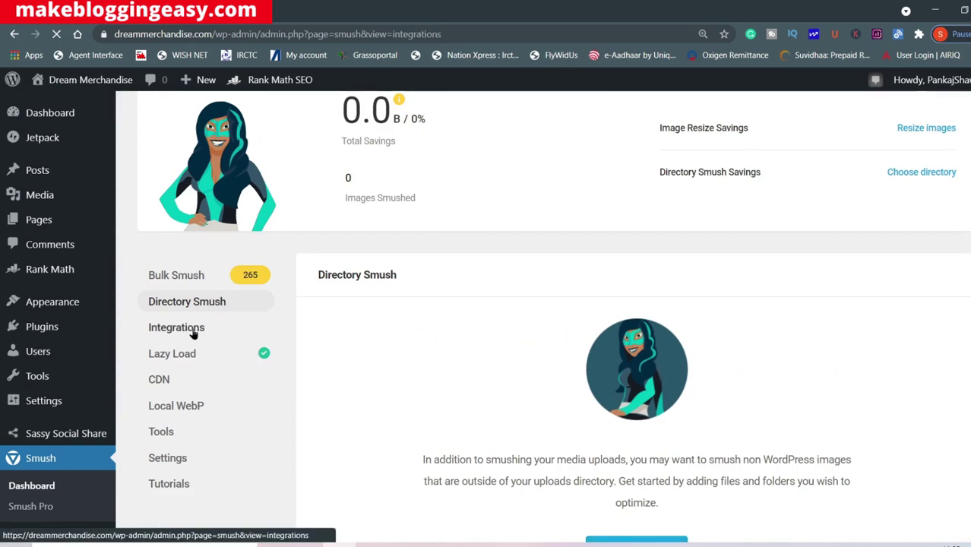
scroll(361, 346, down, 1)
scroll(361, 346, down, 1)
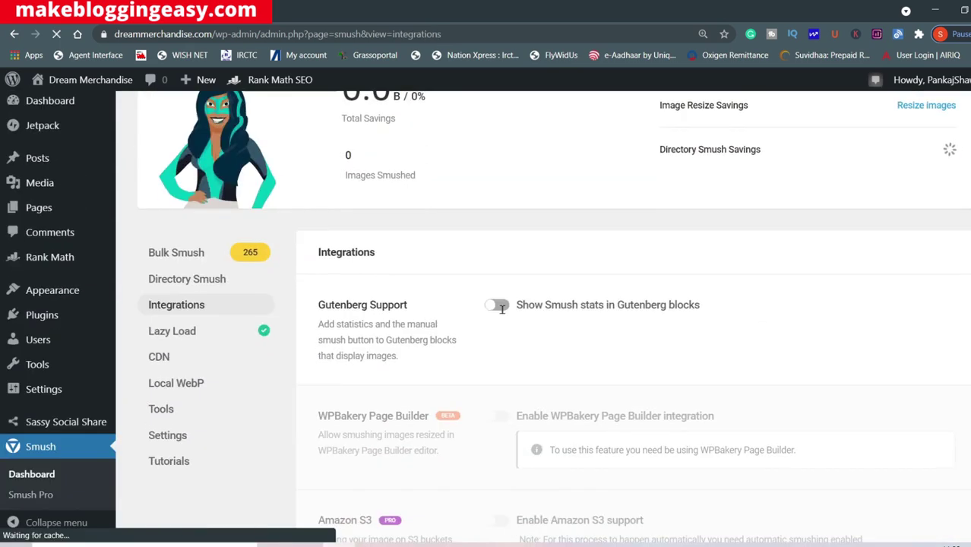
click(497, 305)
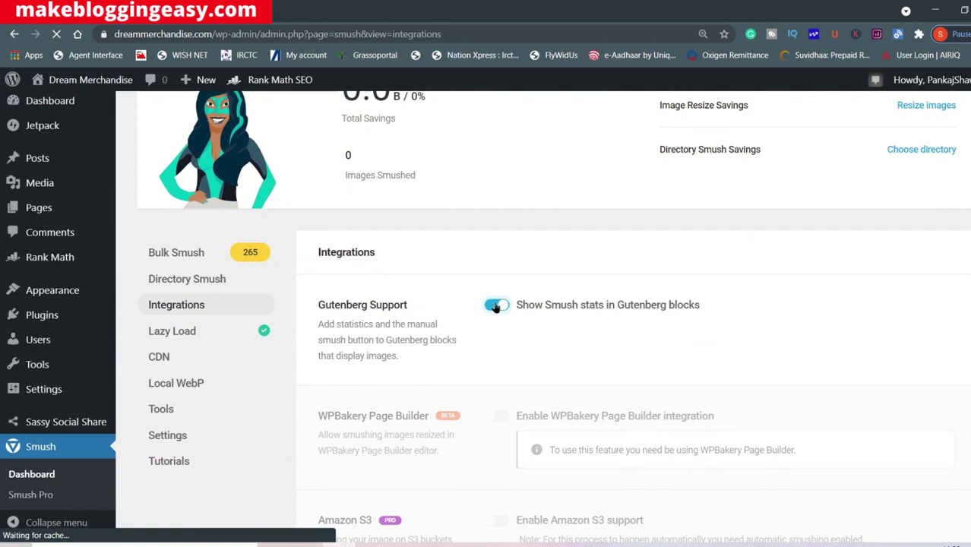
scroll(495, 317, down, 5)
scroll(495, 317, down, 2)
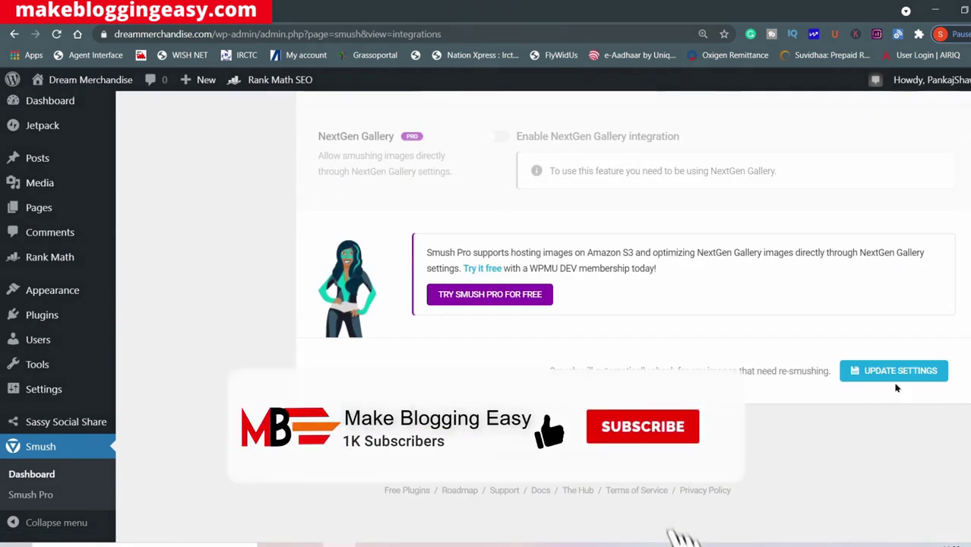
click(889, 371)
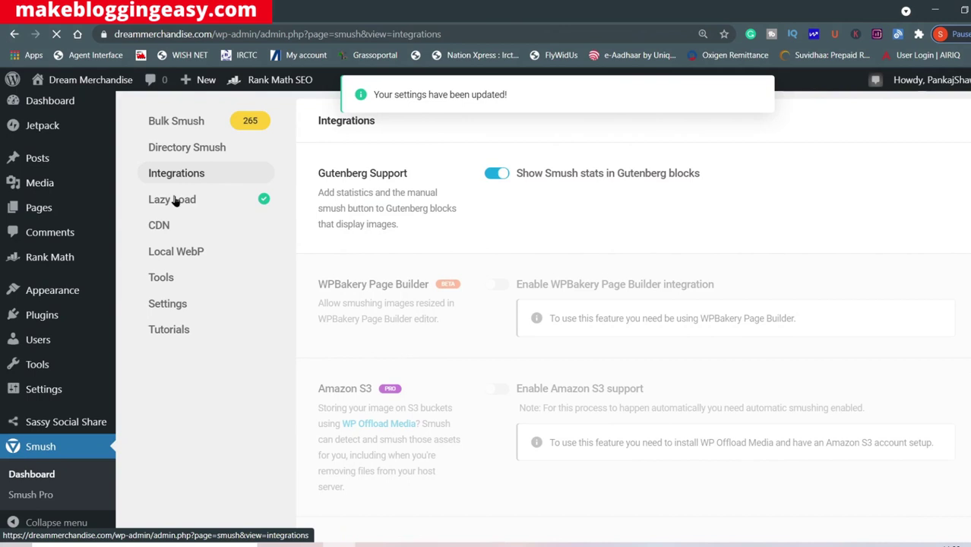
Review Smush's Lazy Load settings, including media types, output locations, display and animation, post type inclusion and script method.
click(190, 200)
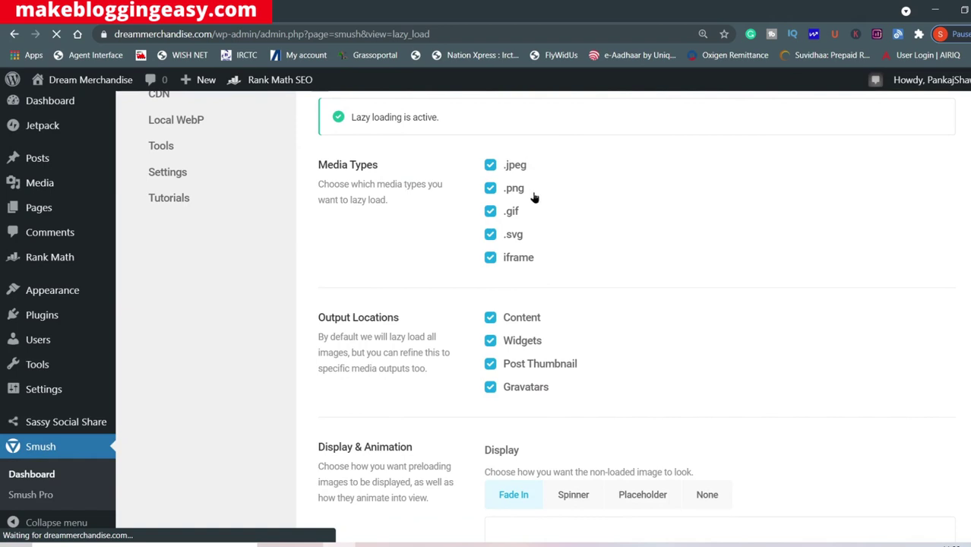
scroll(526, 247, down, 1)
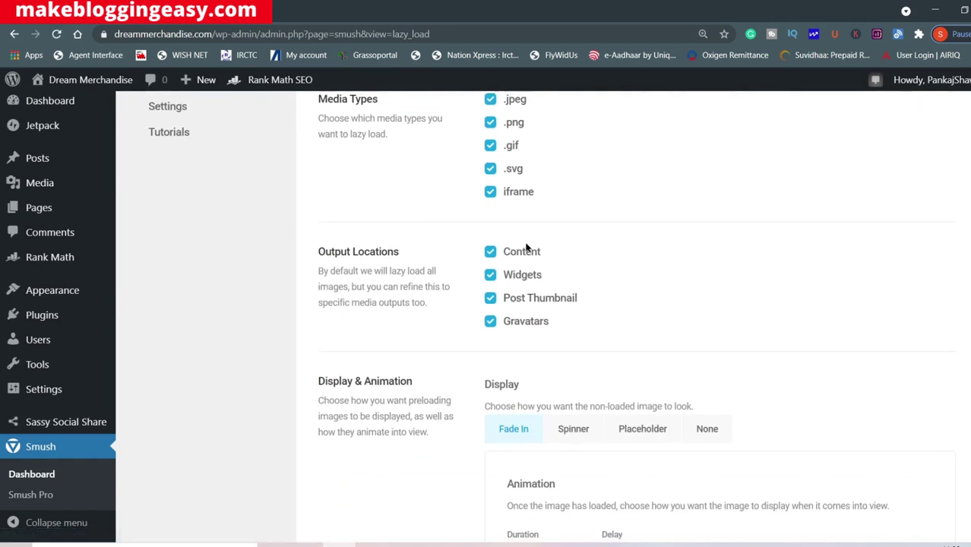
scroll(526, 248, up, 2)
scroll(526, 247, down, 2)
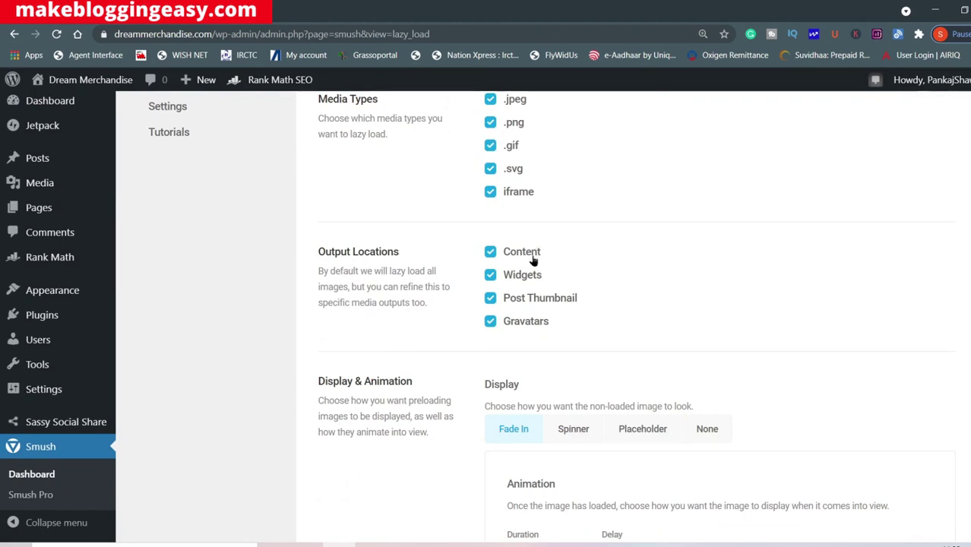
scroll(540, 331, down, 2)
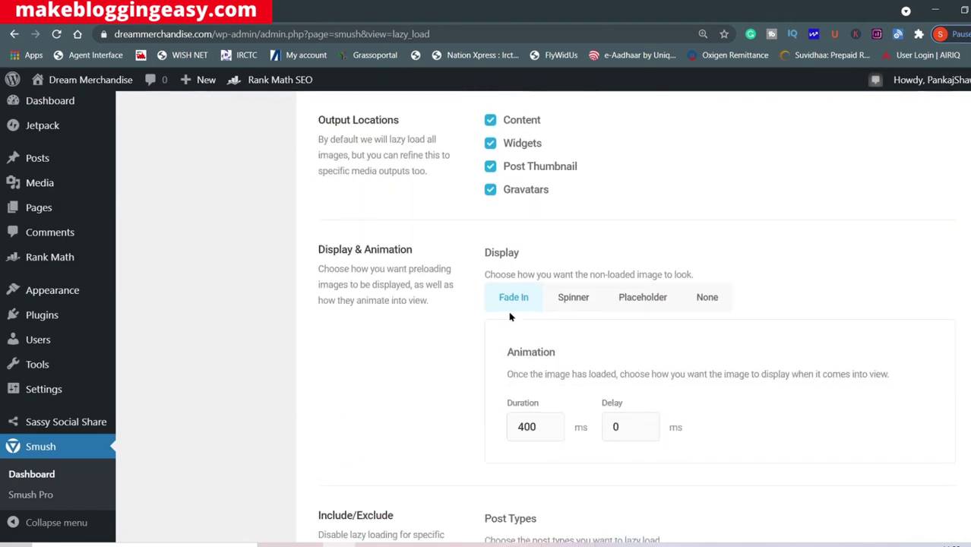
scroll(456, 298, down, 5)
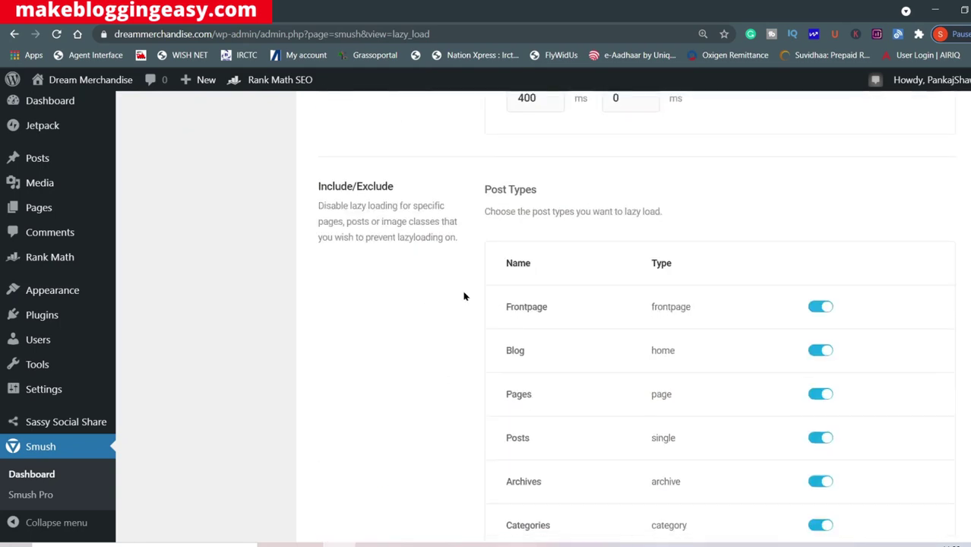
scroll(568, 266, down, 3)
scroll(607, 298, down, 10)
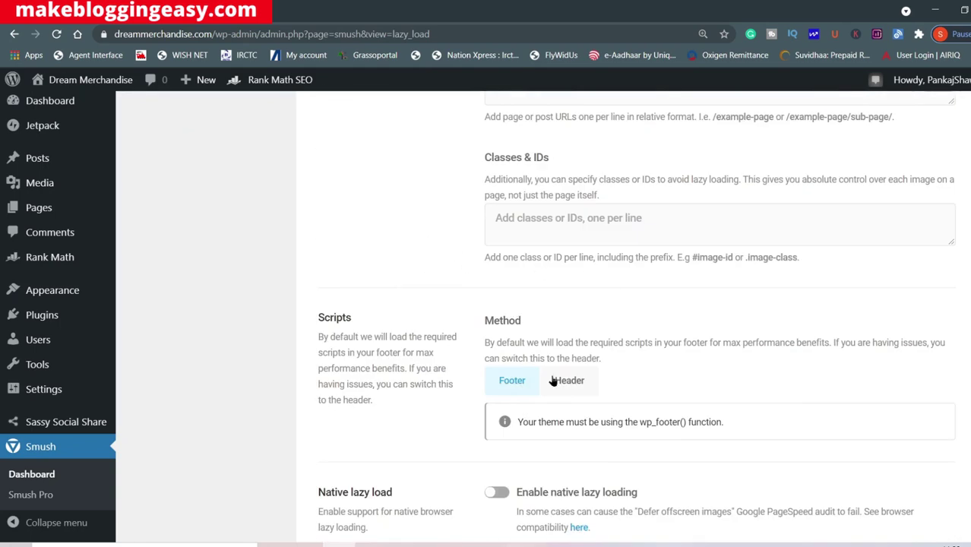
scroll(494, 231, up, 15)
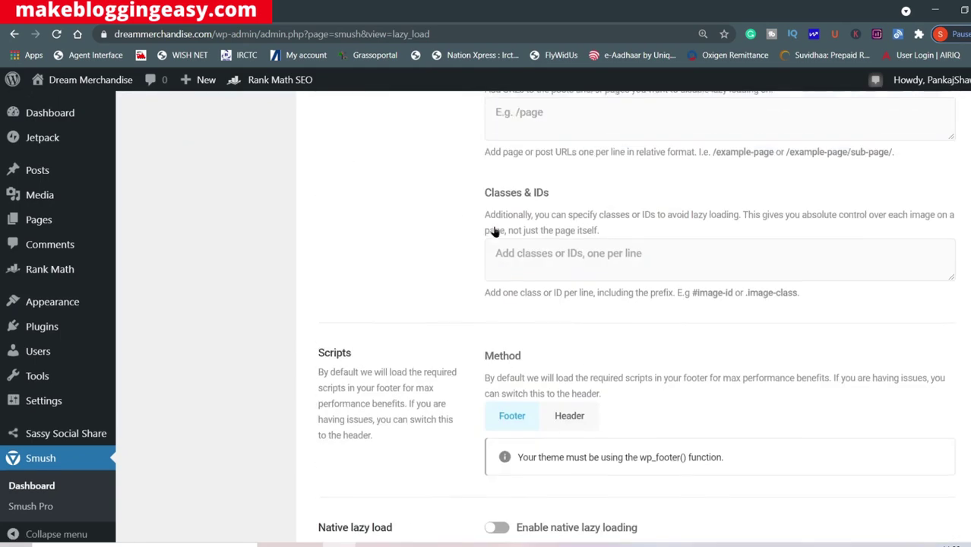
scroll(316, 251, up, 1)
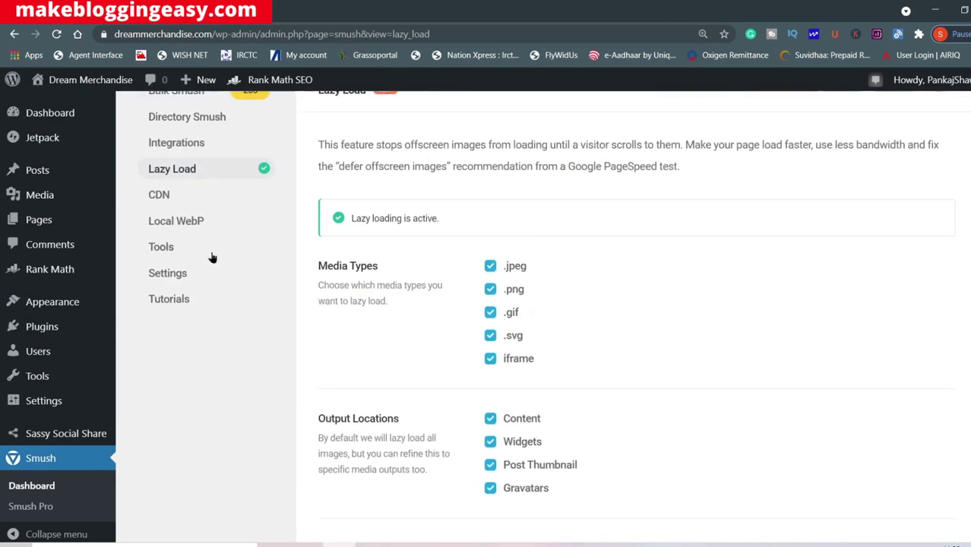
View what Smush offers in its CDN and Local WebP sections.
click(172, 200)
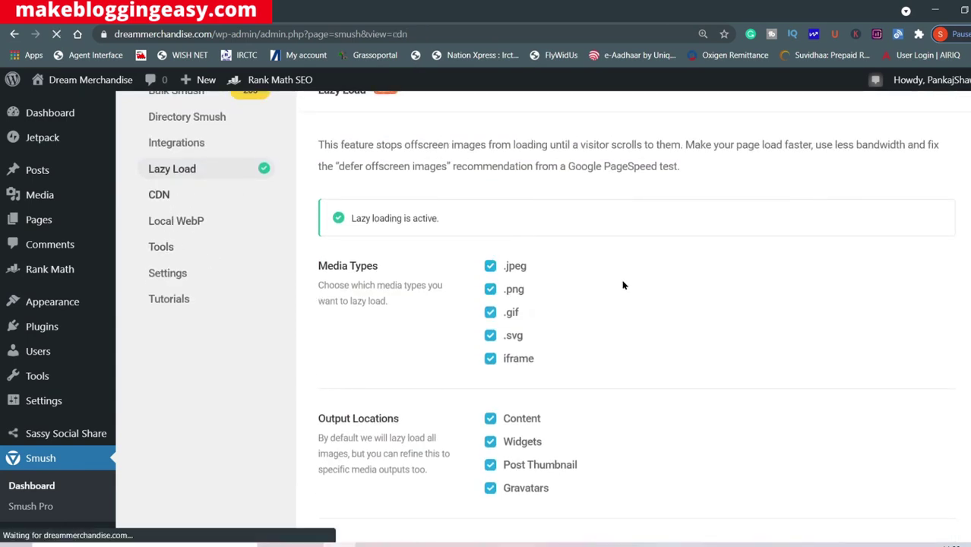
scroll(652, 360, down, 3)
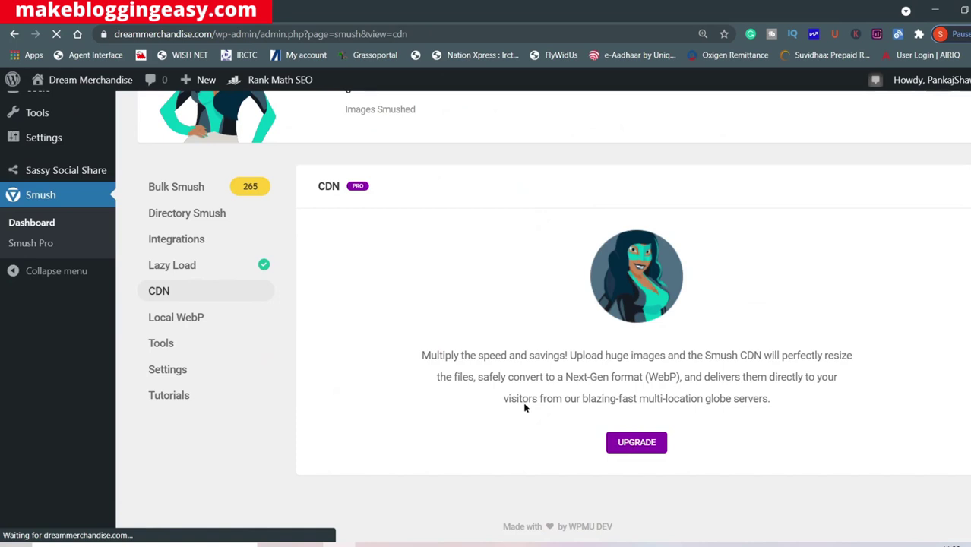
click(168, 318)
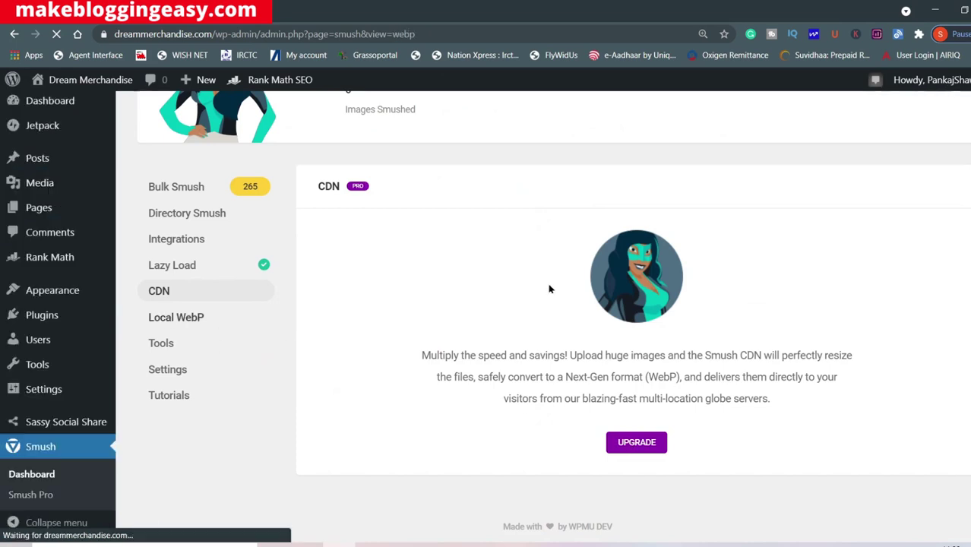
scroll(611, 286, down, 4)
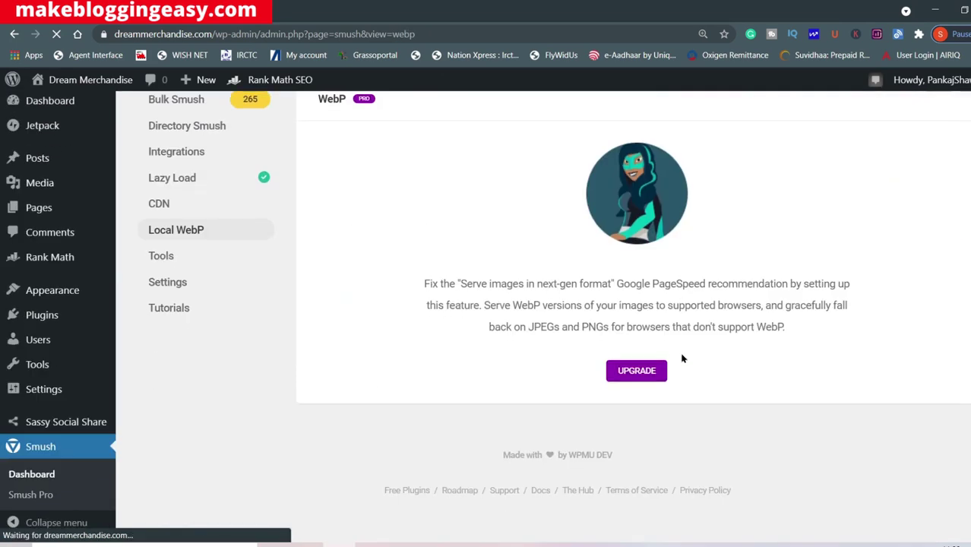
Review the options in Smush's Tools and general Settings sections.
click(171, 259)
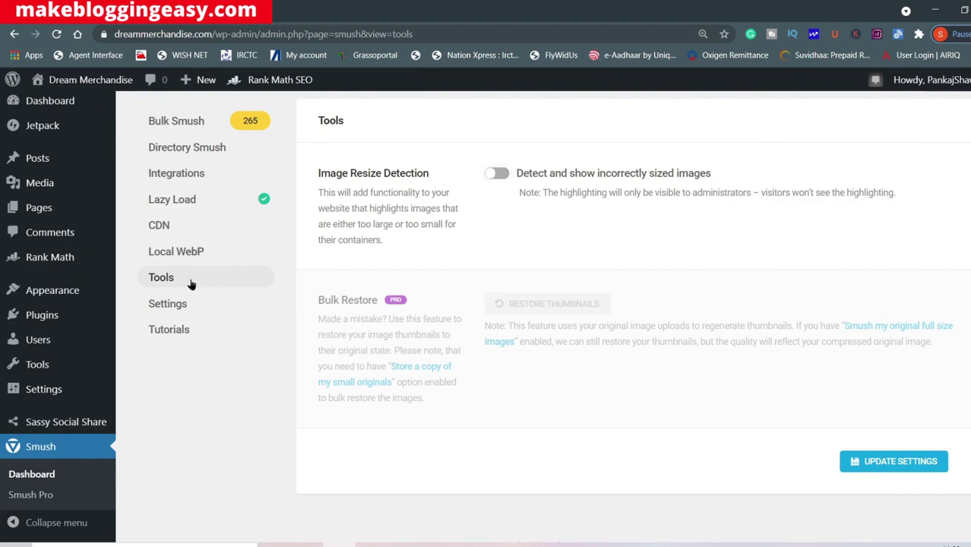
click(199, 304)
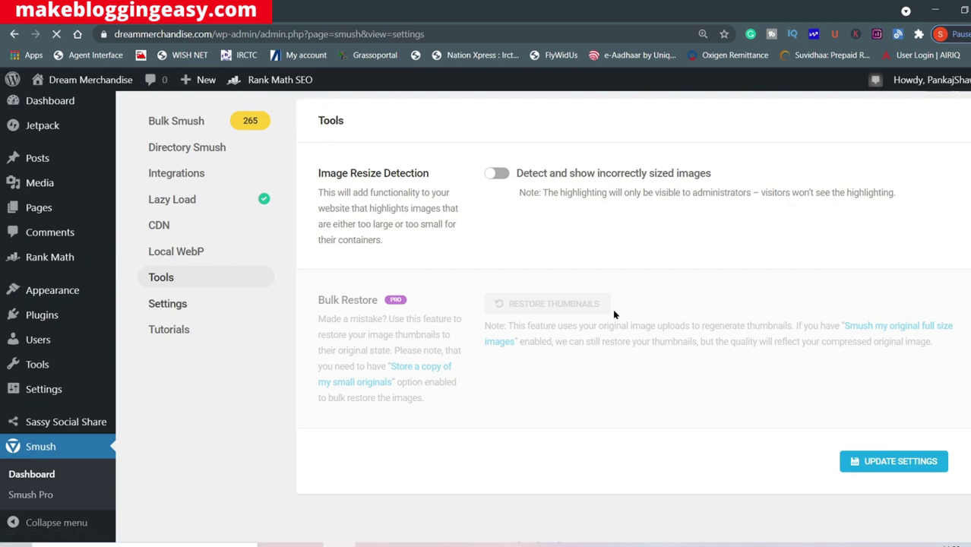
scroll(612, 311, down, 5)
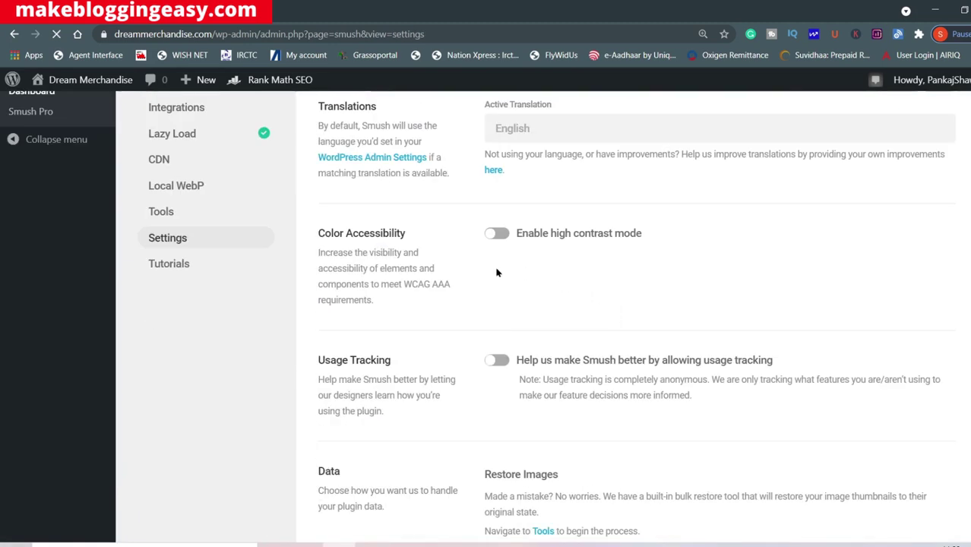
Review Smush's color accessibility, usage tracking, data handling, reset and API status settings.
scroll(497, 272, up, 2)
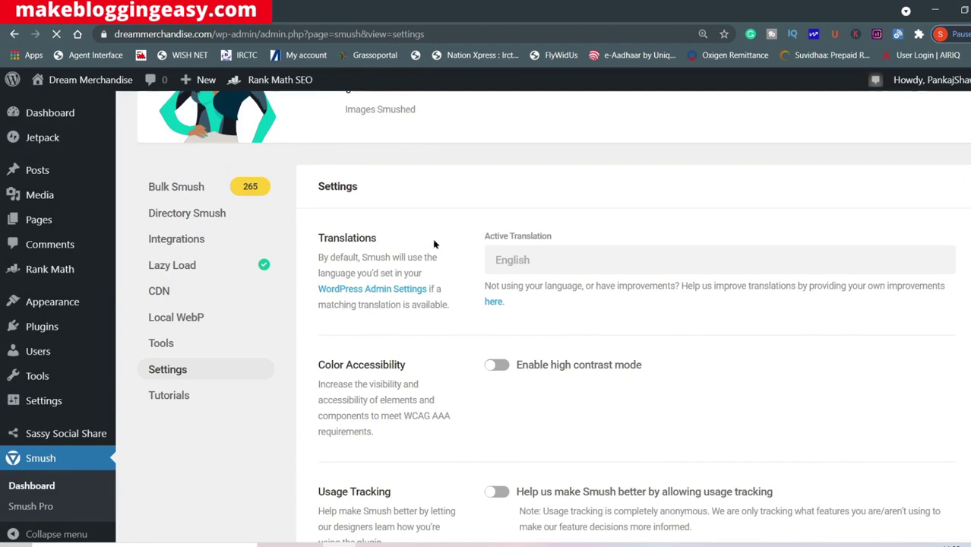
scroll(450, 175, down, 3)
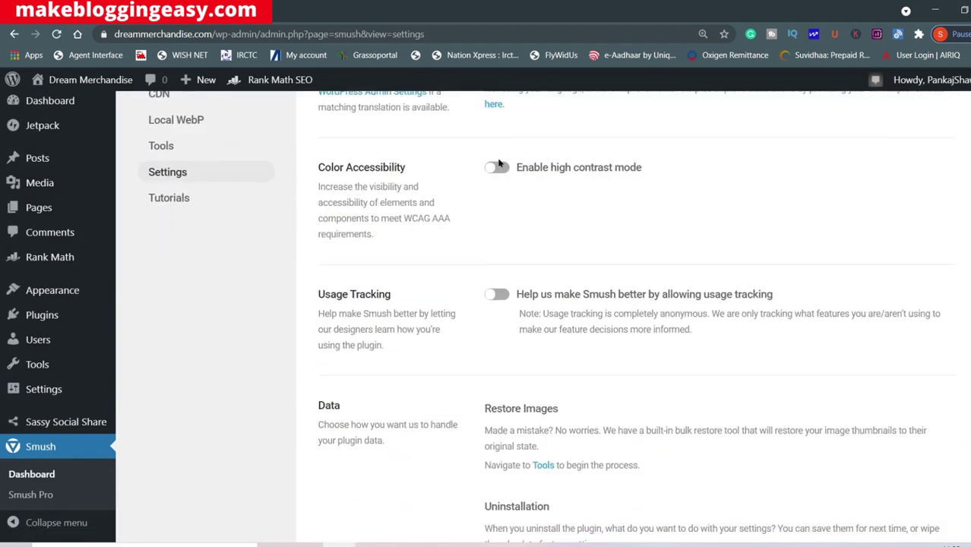
scroll(473, 320, down, 2)
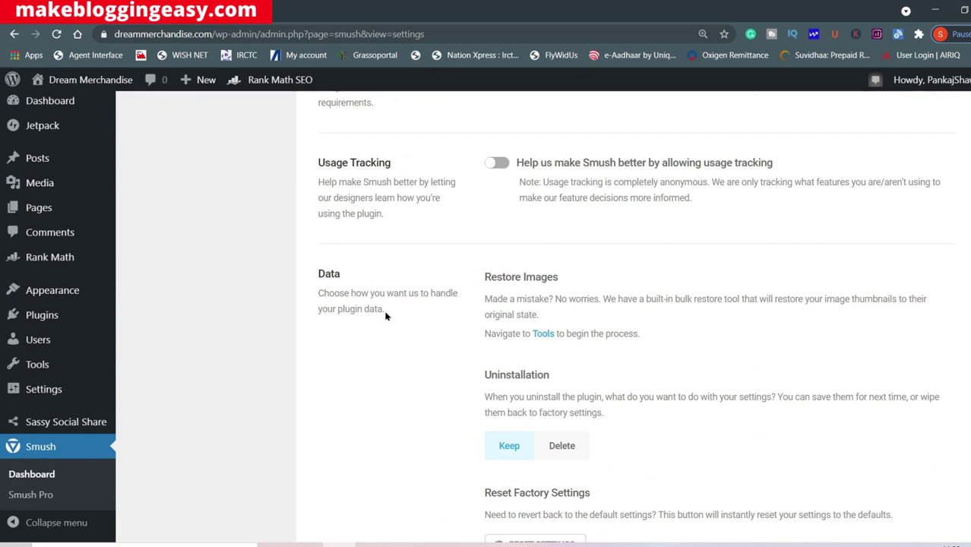
scroll(365, 308, down, 2)
scroll(511, 348, down, 4)
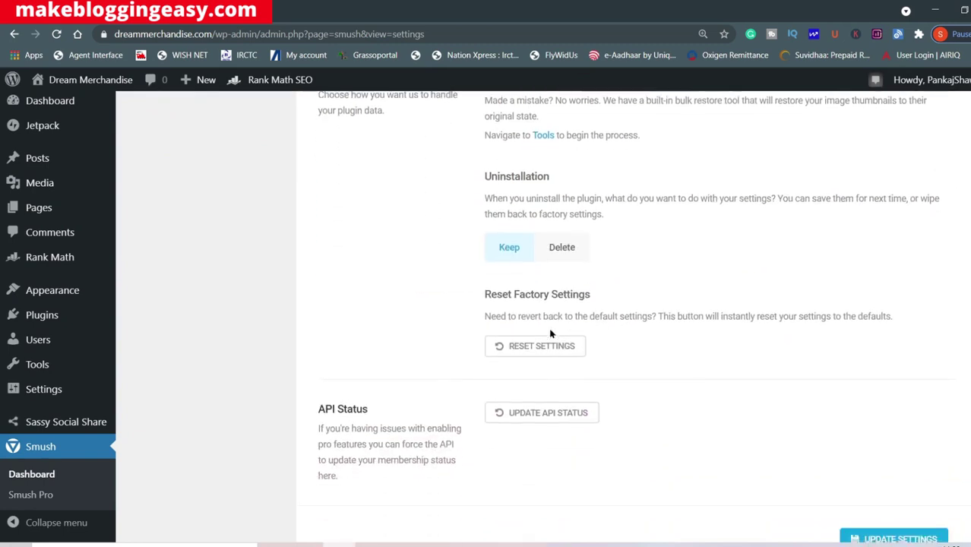
Look over the articles offered in Smush's Tutorials section.
scroll(319, 288, up, 11)
click(189, 432)
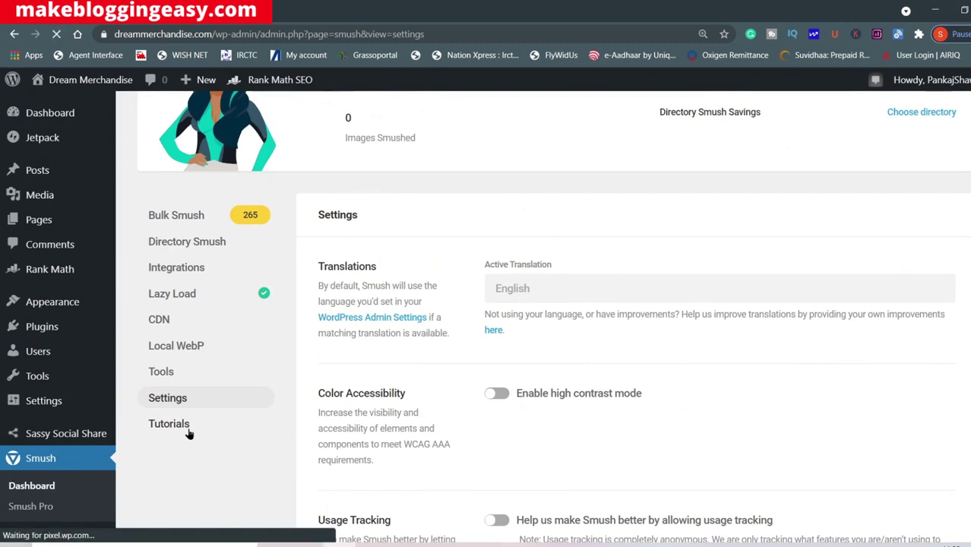
scroll(498, 418, down, 8)
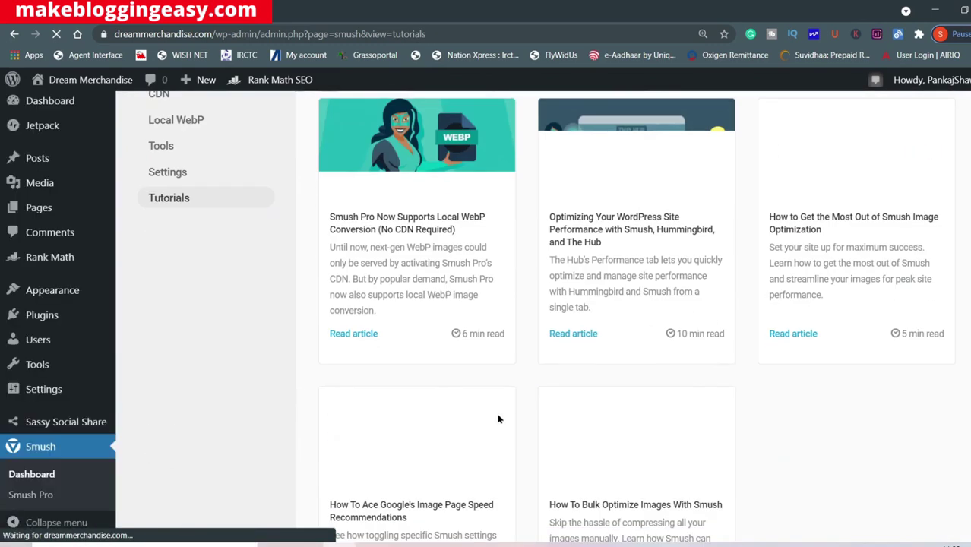
scroll(311, 306, up, 5)
scroll(311, 306, up, 4)
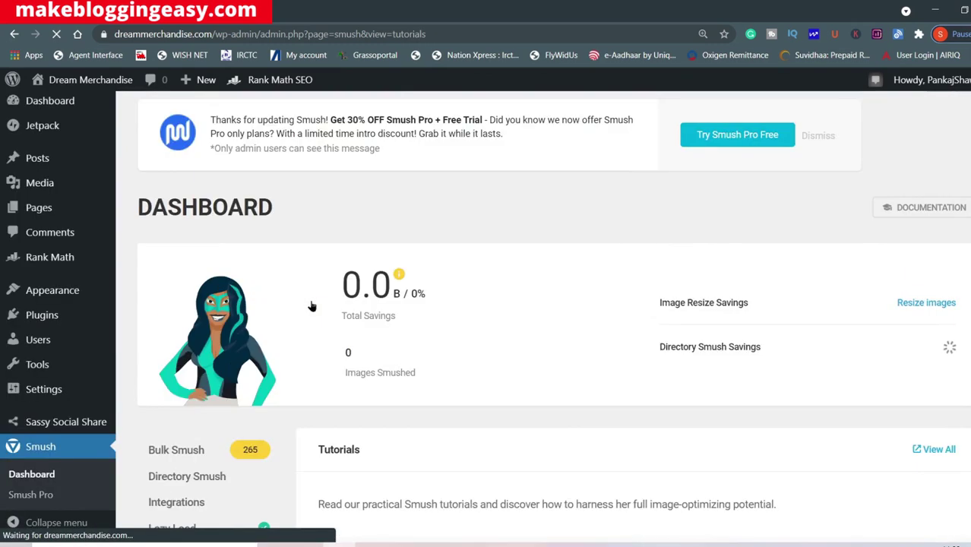
Review the Bulk Smush options for image sizes, automatic compression, metadata and resizing, plus the listed Pro benefits.
scroll(380, 292, down, 3)
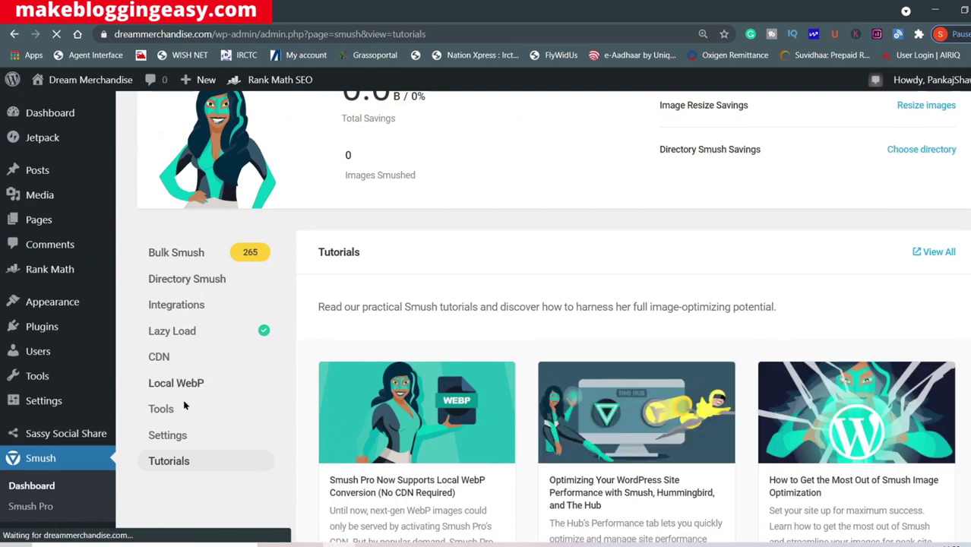
click(194, 253)
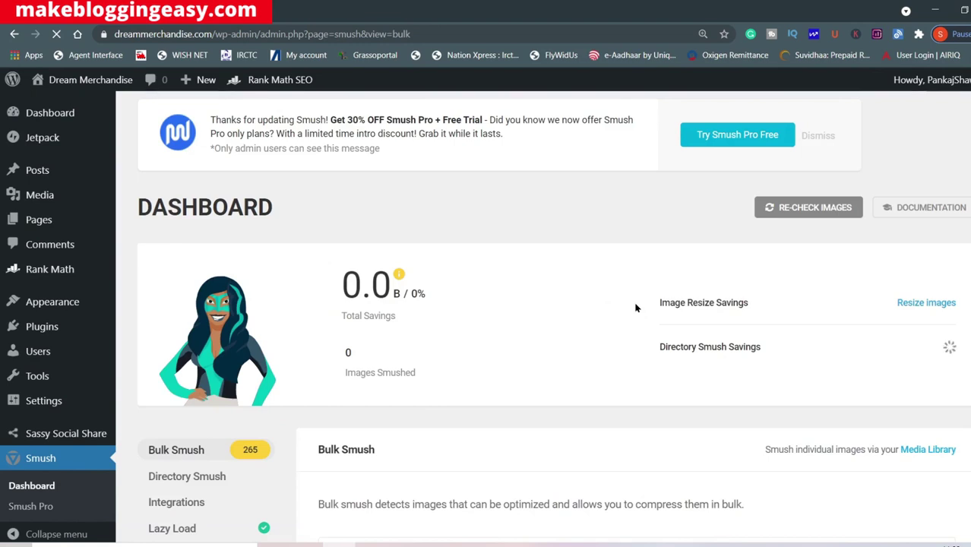
scroll(636, 308, down, 15)
scroll(634, 306, down, 1)
scroll(635, 306, up, 8)
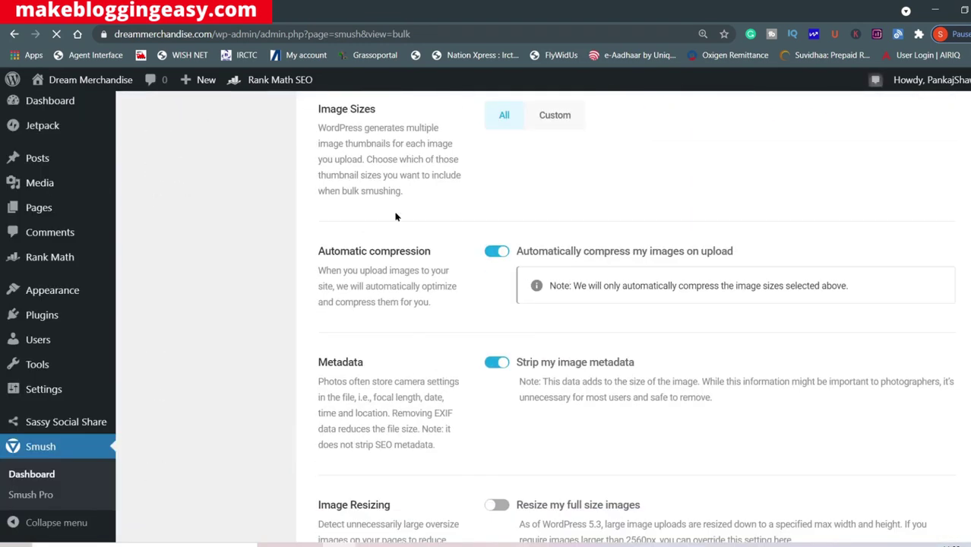
scroll(399, 209, up, 2)
scroll(489, 248, down, 14)
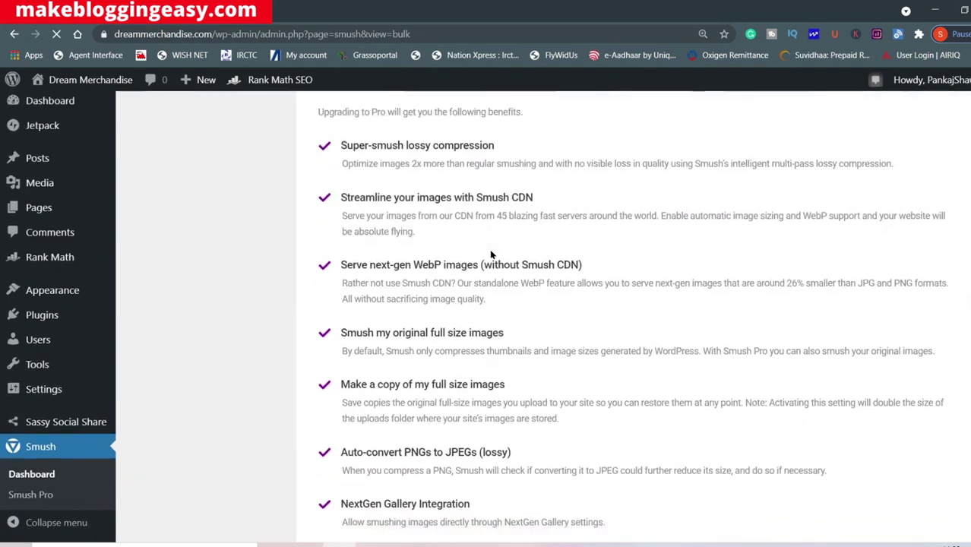
scroll(570, 325, down, 10)
scroll(570, 325, up, 12)
scroll(570, 326, up, 15)
Run Bulk Smush on the site's attachments that still need compression.
scroll(392, 328, down, 1)
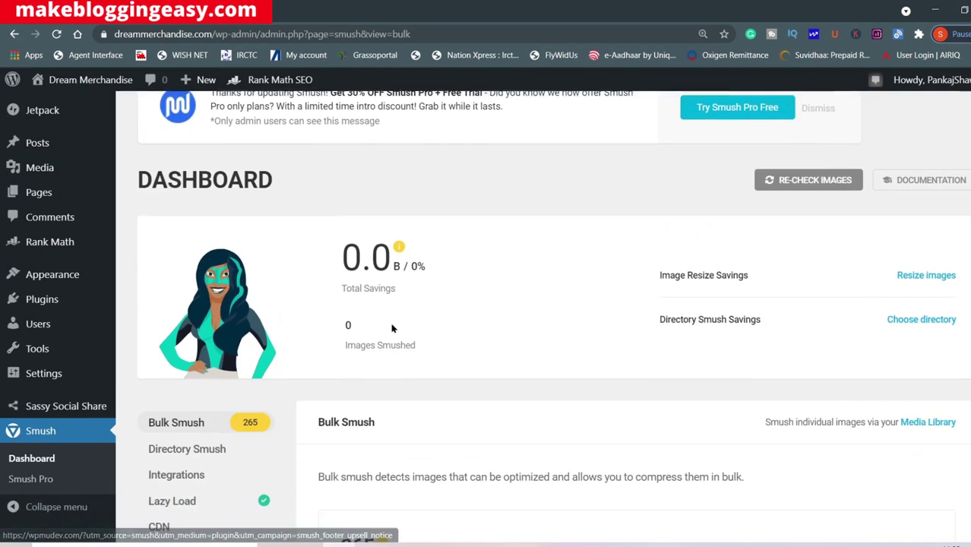
scroll(392, 329, down, 4)
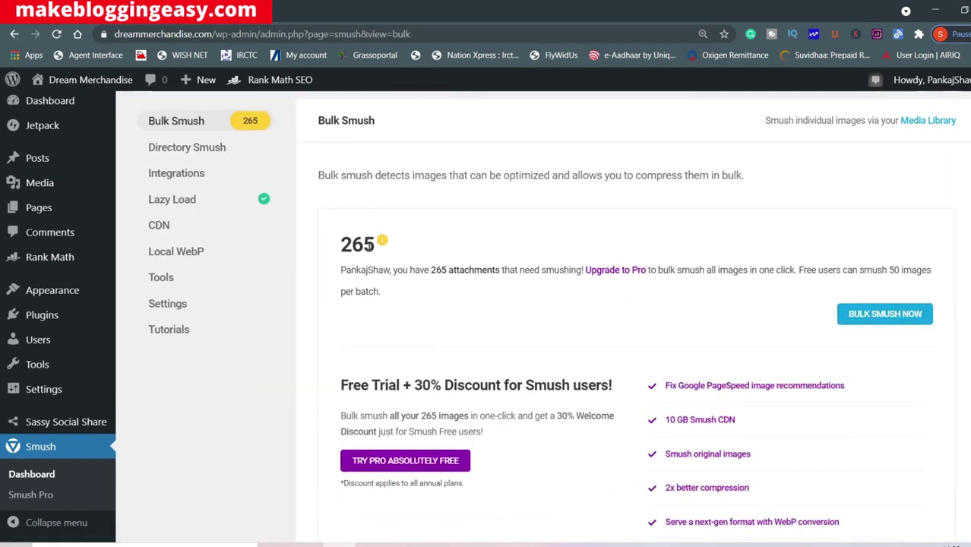
click(844, 315)
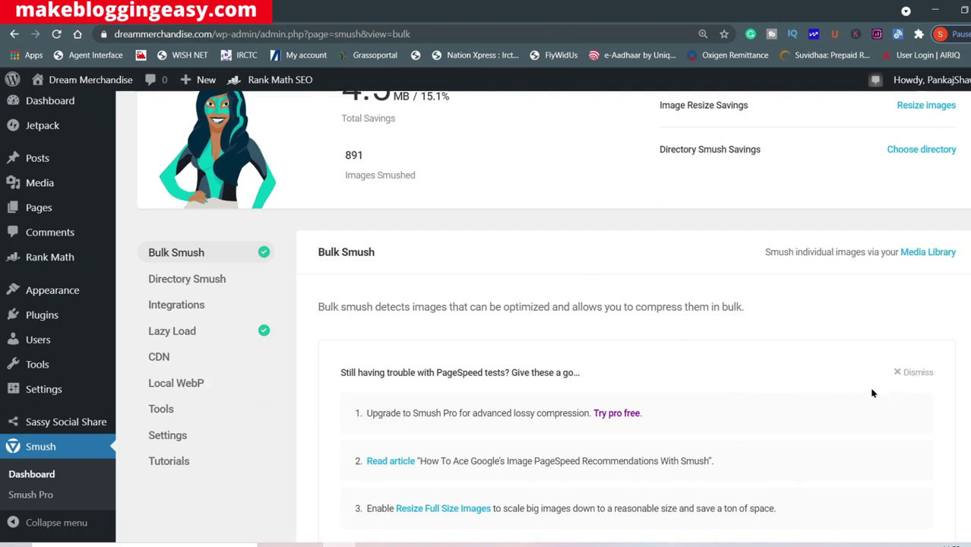
Check the total savings, the images smushed and the PageSpeed suggestions after the bulk compression.
scroll(482, 362, up, 3)
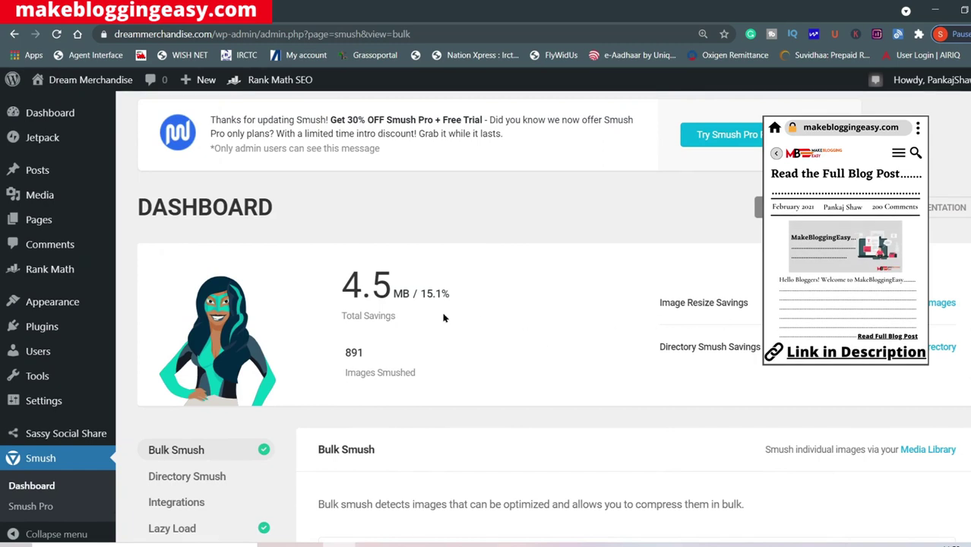
scroll(441, 318, down, 2)
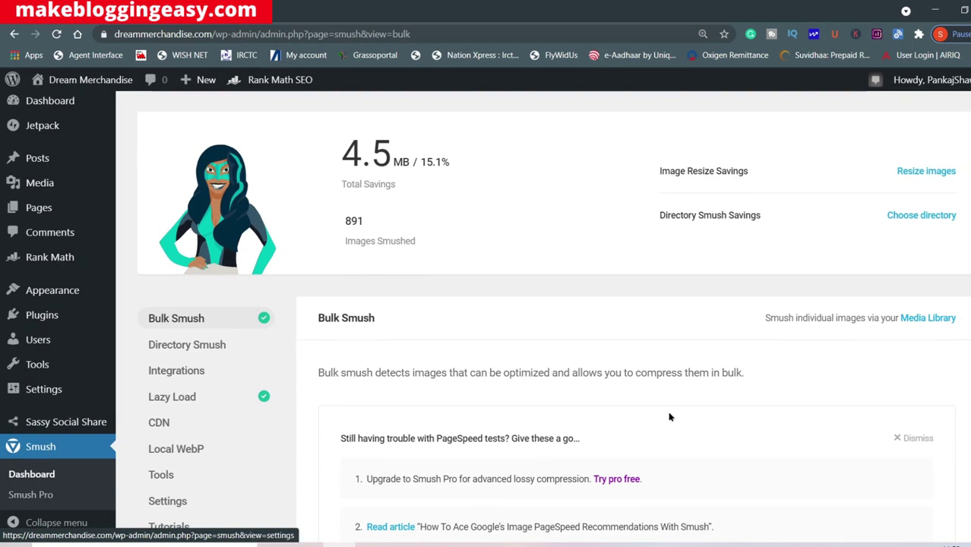
scroll(750, 402, down, 1)
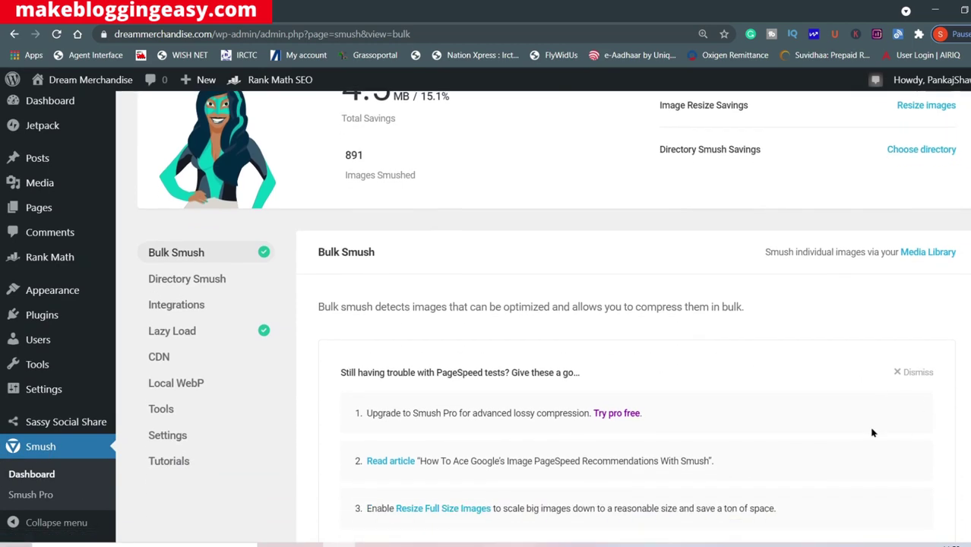
scroll(872, 431, up, 3)
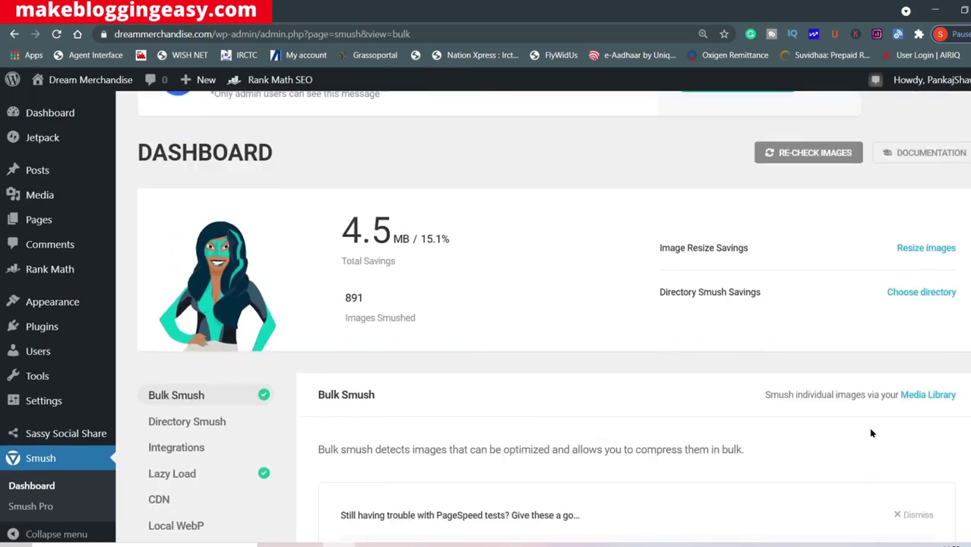